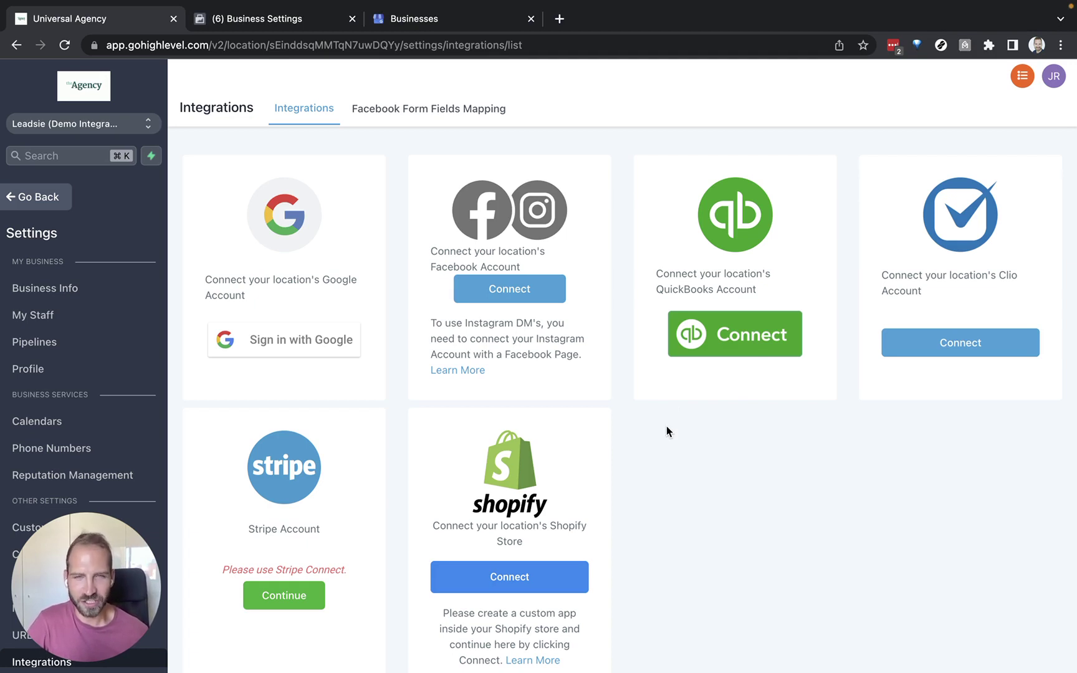
# Bring up Google Business Profile Manager's Businesses list showing Growth consultant and Leadsie Test
pyautogui.click(658, 411)
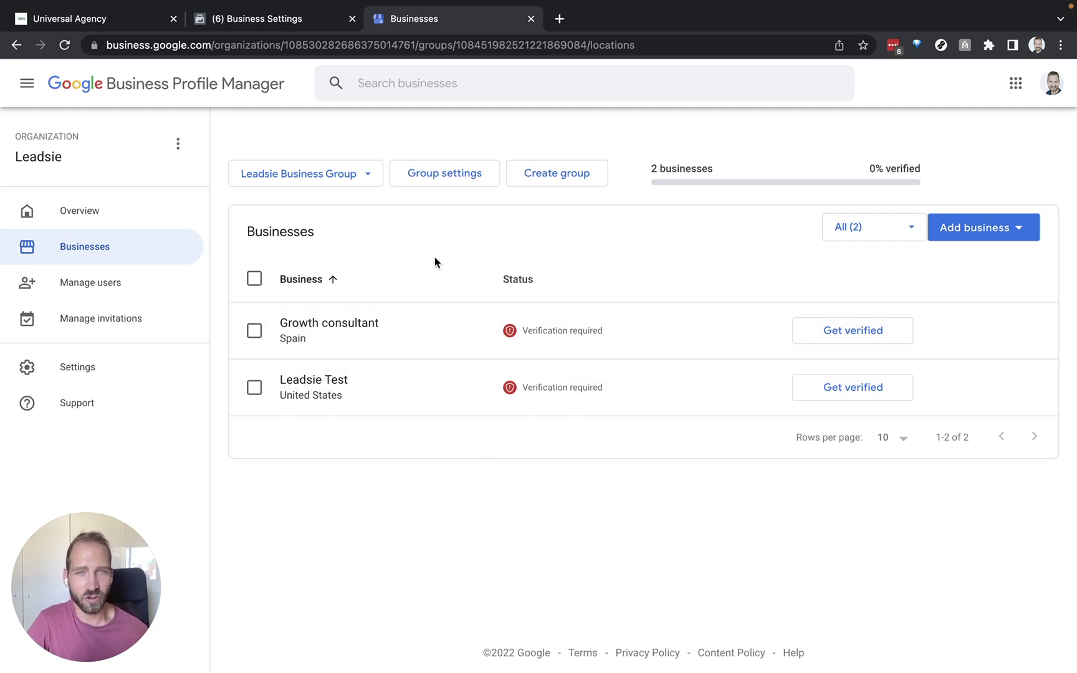
# Open the Leadsie page under Pages in Meta Business Settings
pyautogui.click(282, 20)
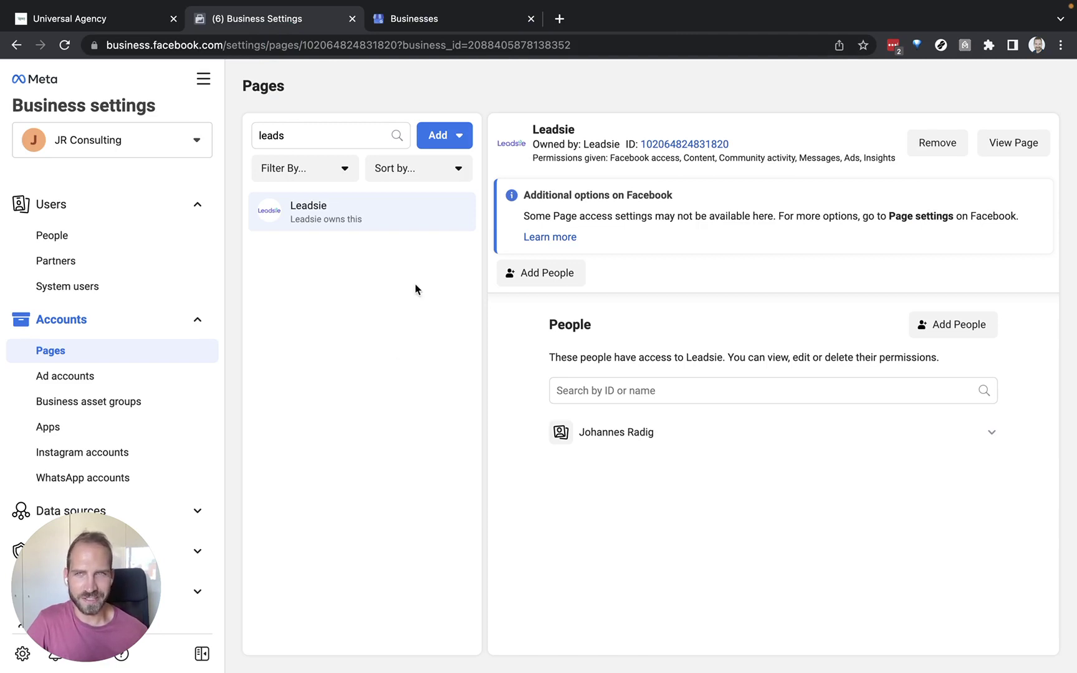
pyautogui.click(351, 333)
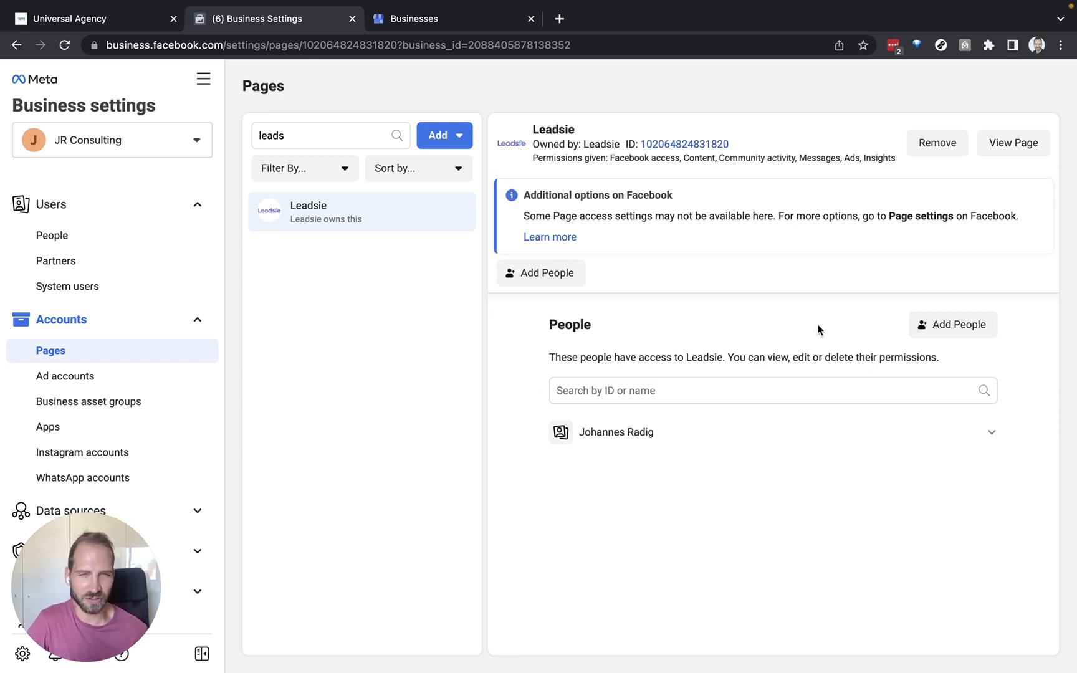
pyautogui.click(365, 219)
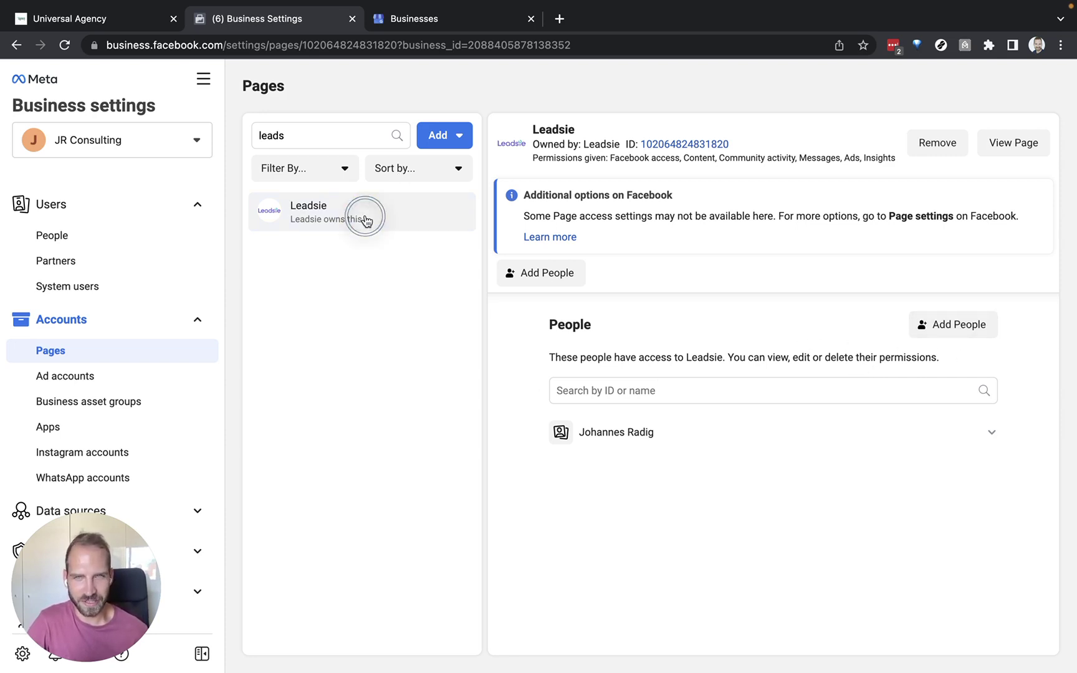
# Add a team member to the Leadsie page with Content, Ads and Insights permissions
pyautogui.click(958, 327)
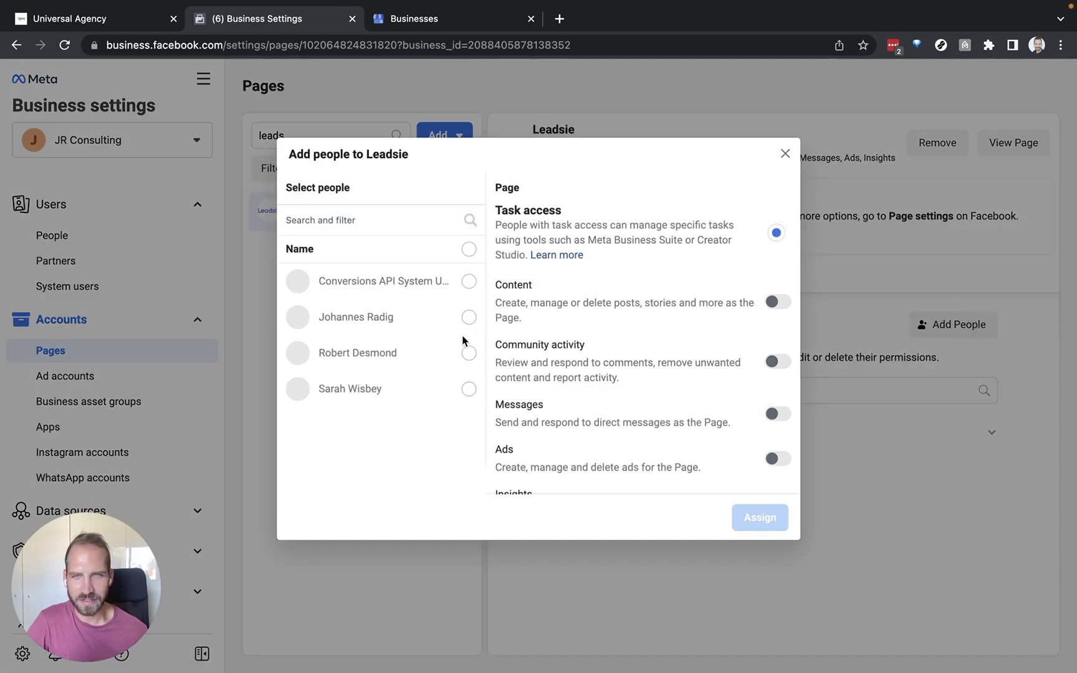
pyautogui.click(469, 318)
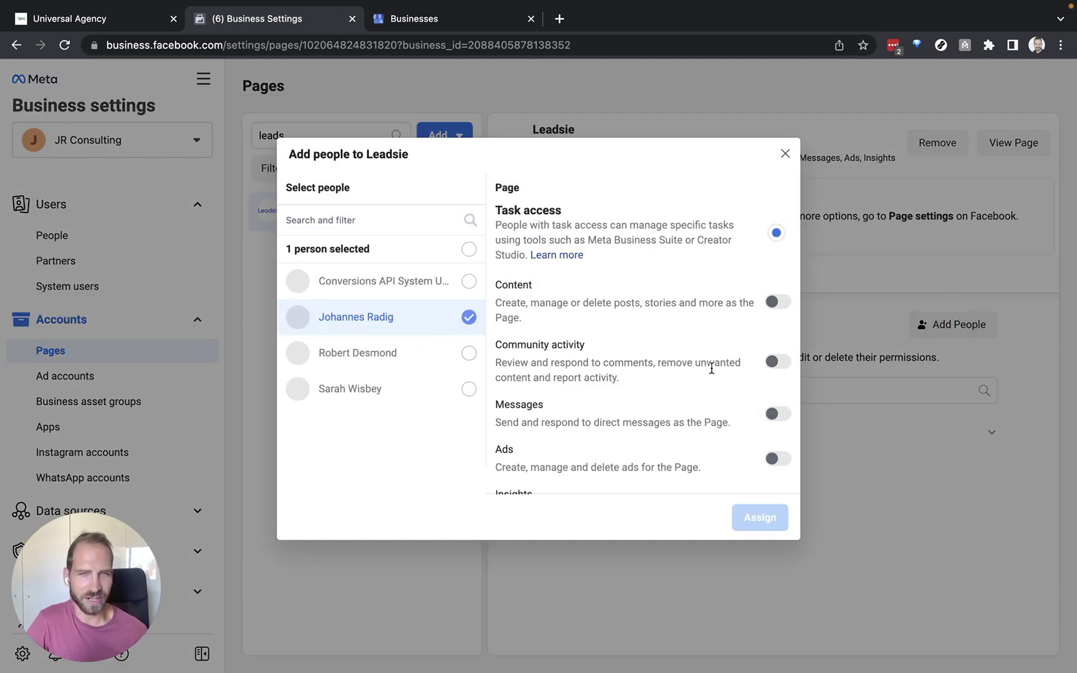
pyautogui.scroll(-2, 712, 368)
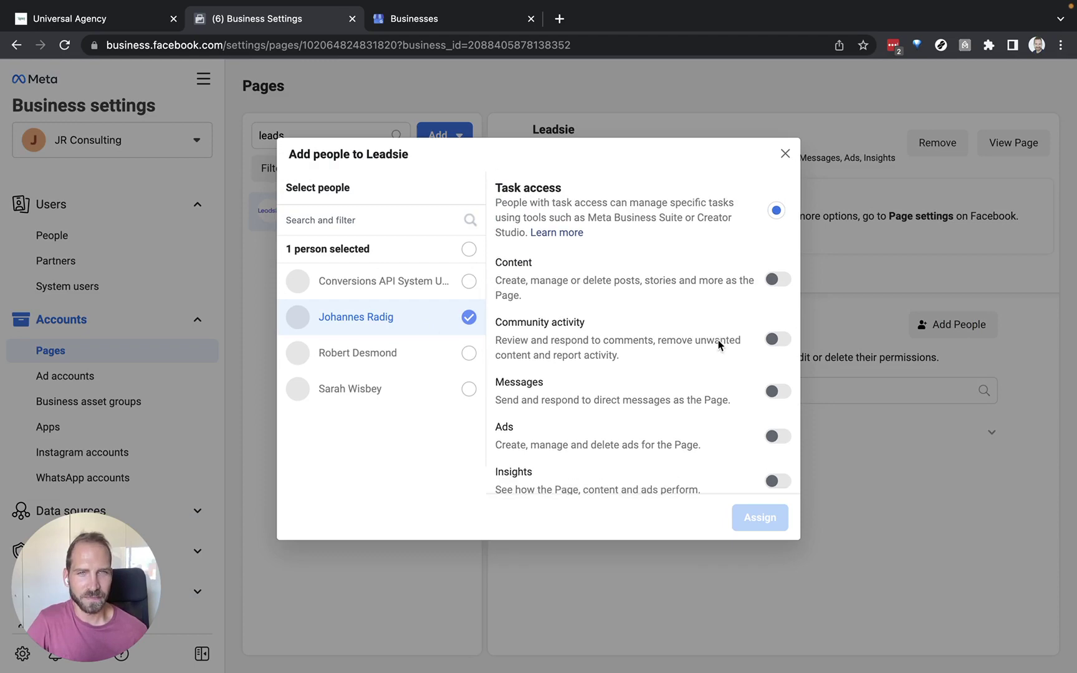
pyautogui.click(779, 261)
pyautogui.scroll(-3, 764, 404)
pyautogui.click(779, 348)
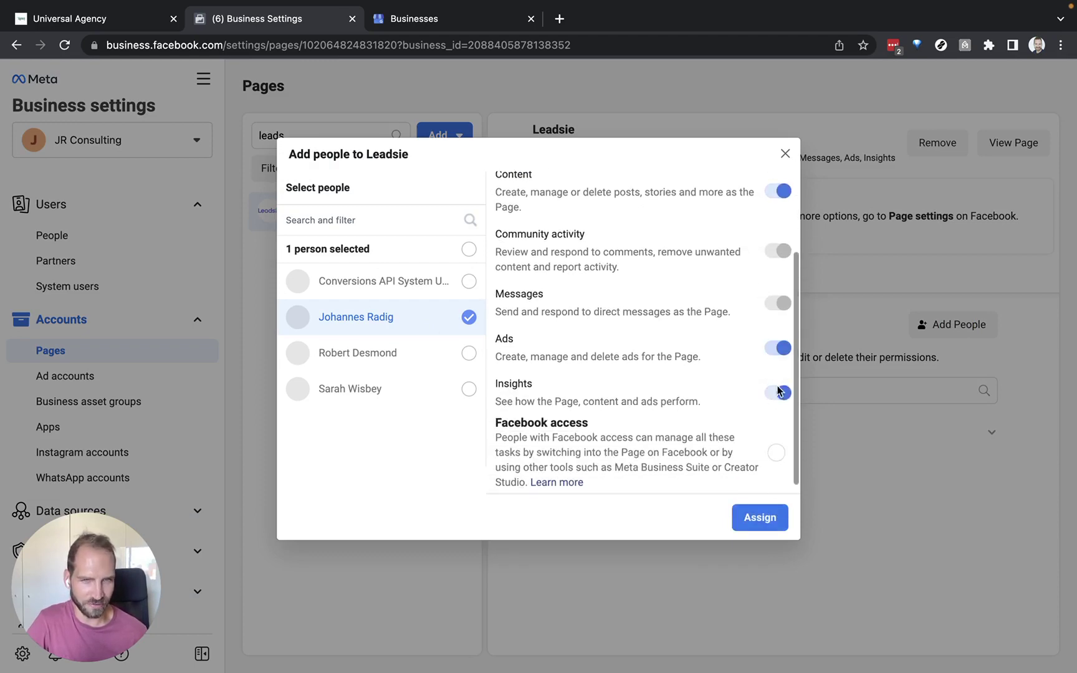
pyautogui.click(778, 392)
pyautogui.scroll(-1, 778, 394)
pyautogui.click(759, 521)
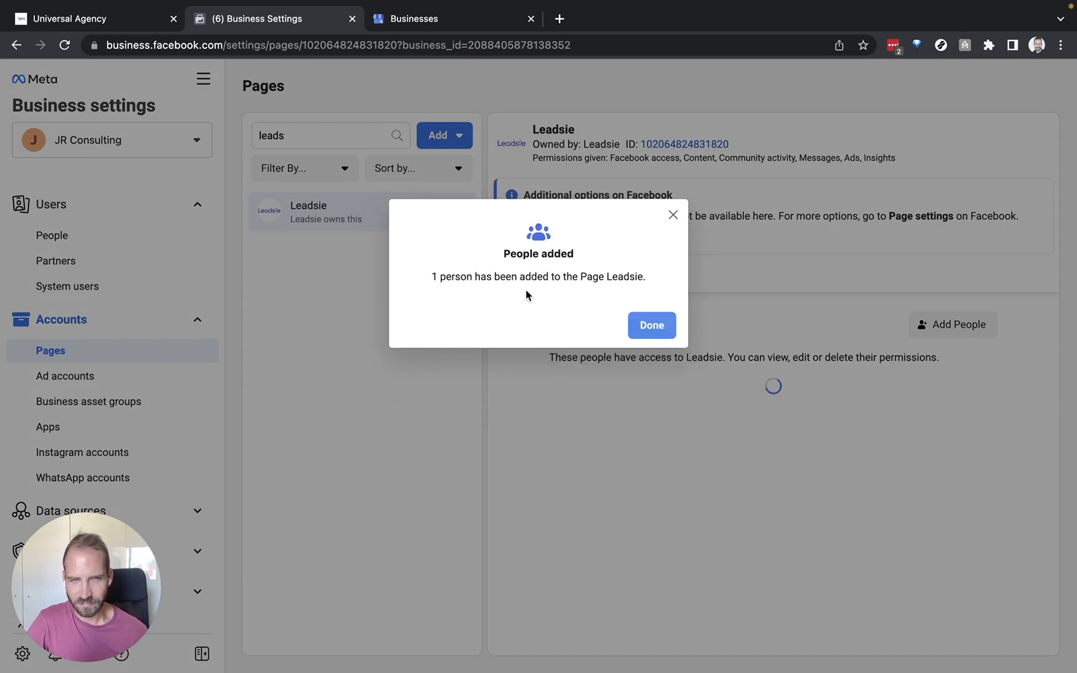
pyautogui.click(636, 325)
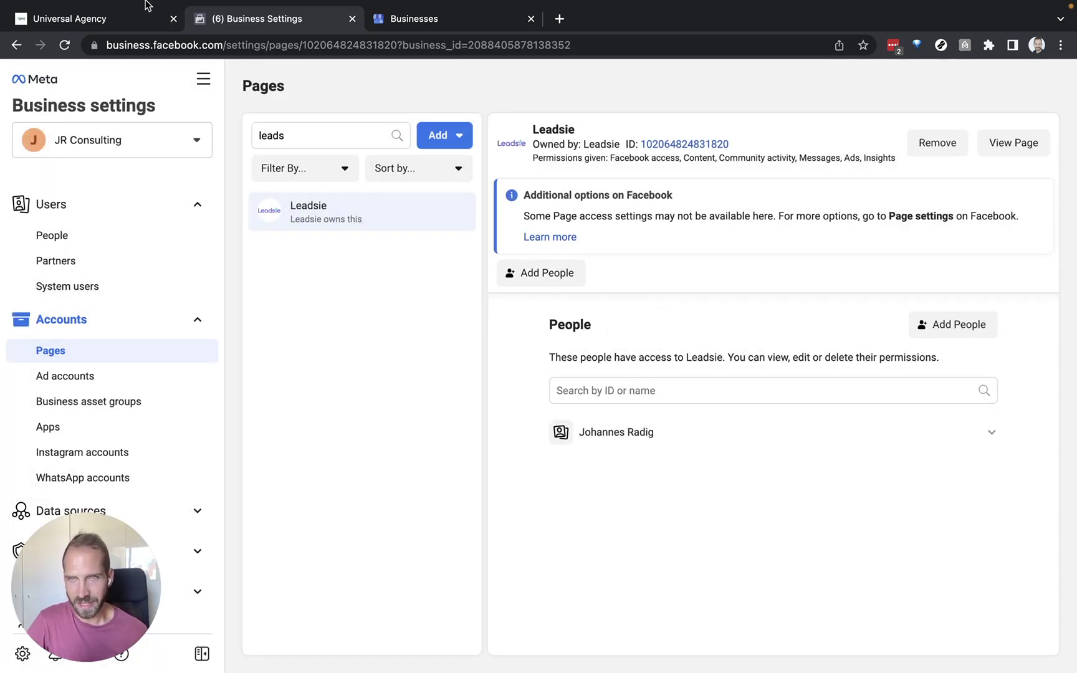
# Return to the sub-account's Integrations settings in the Universal Agency GoHighLevel tab
pyautogui.click(112, 19)
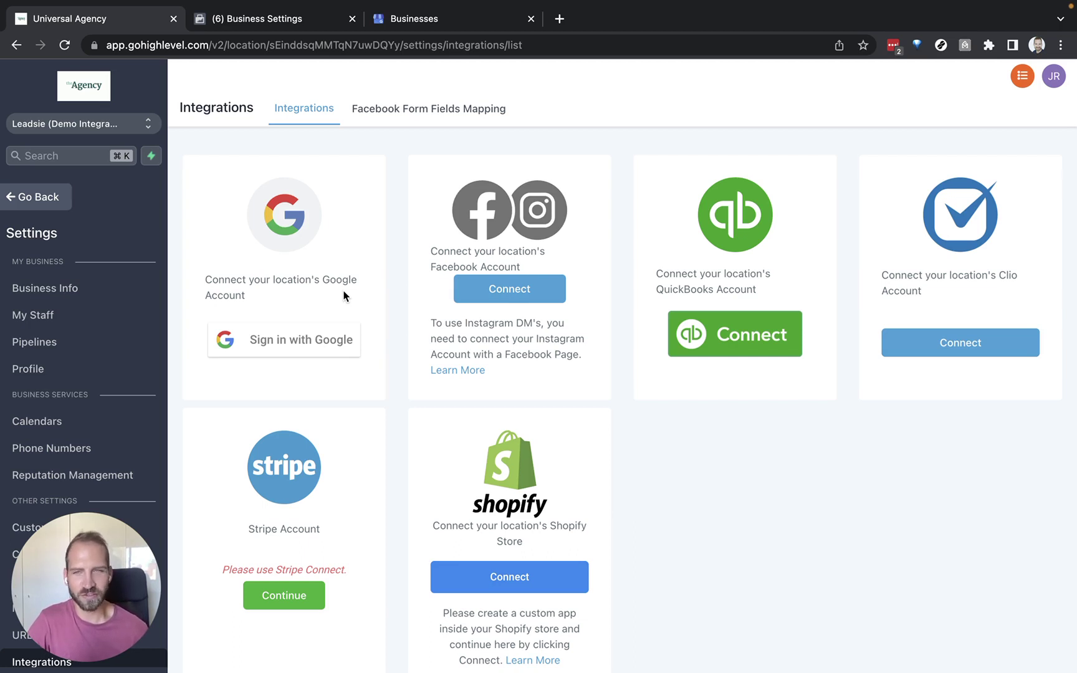
# Sign in with the first Google account and allow Lead Connector the requested permissions
pyautogui.click(300, 344)
pyautogui.click(551, 322)
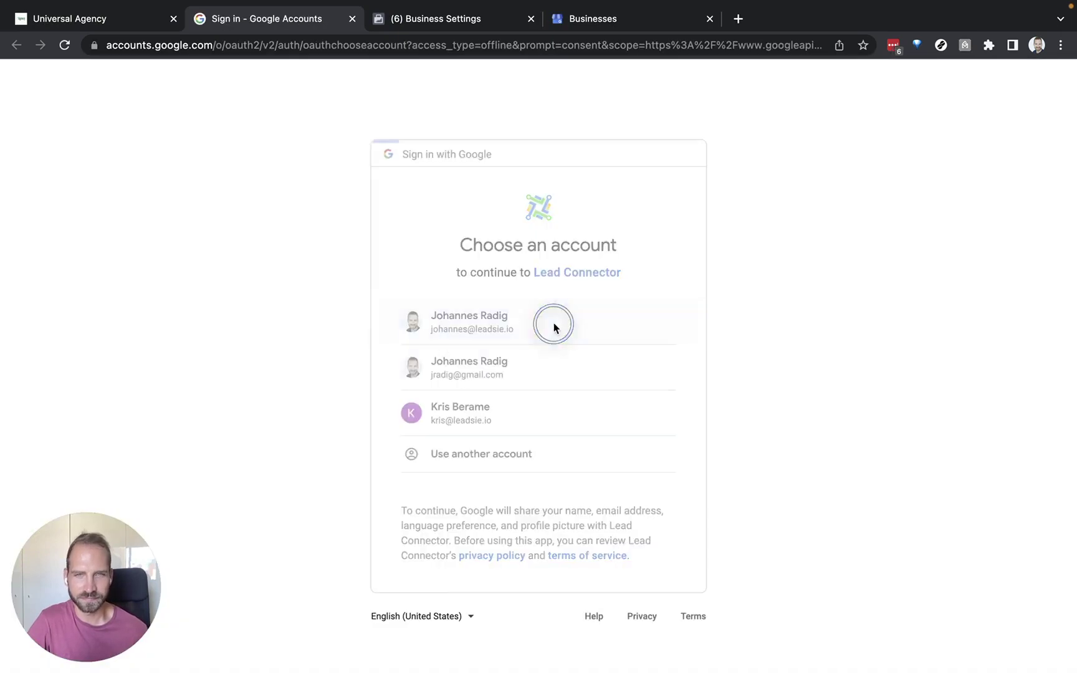
pyautogui.scroll(-5, 543, 216)
pyautogui.scroll(-2, 567, 558)
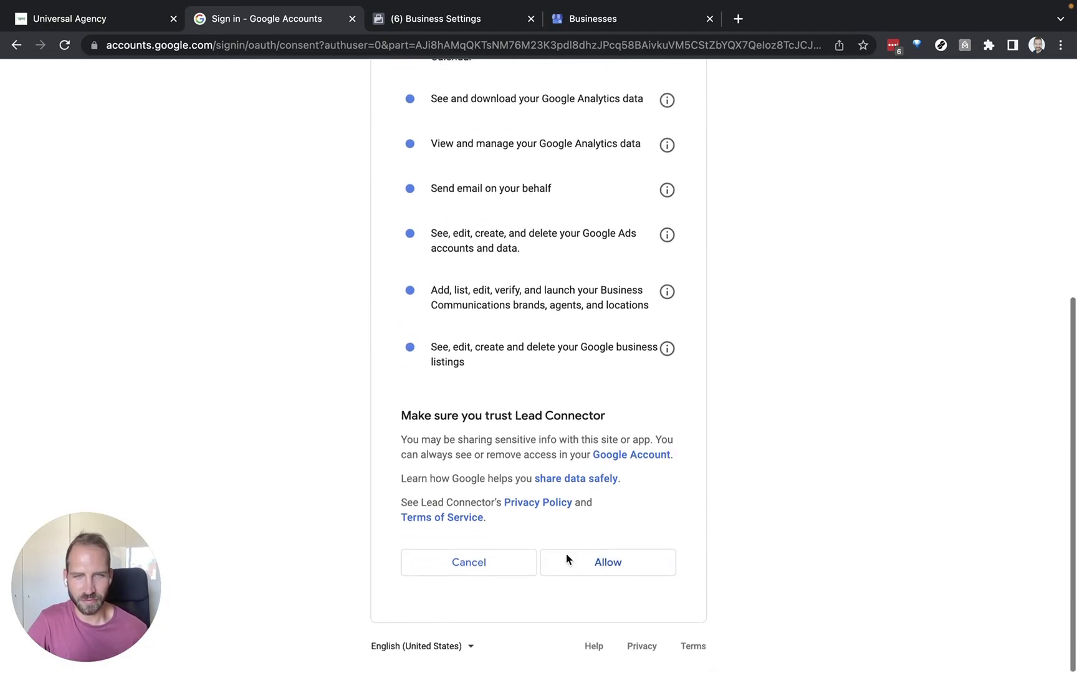
pyautogui.click(603, 572)
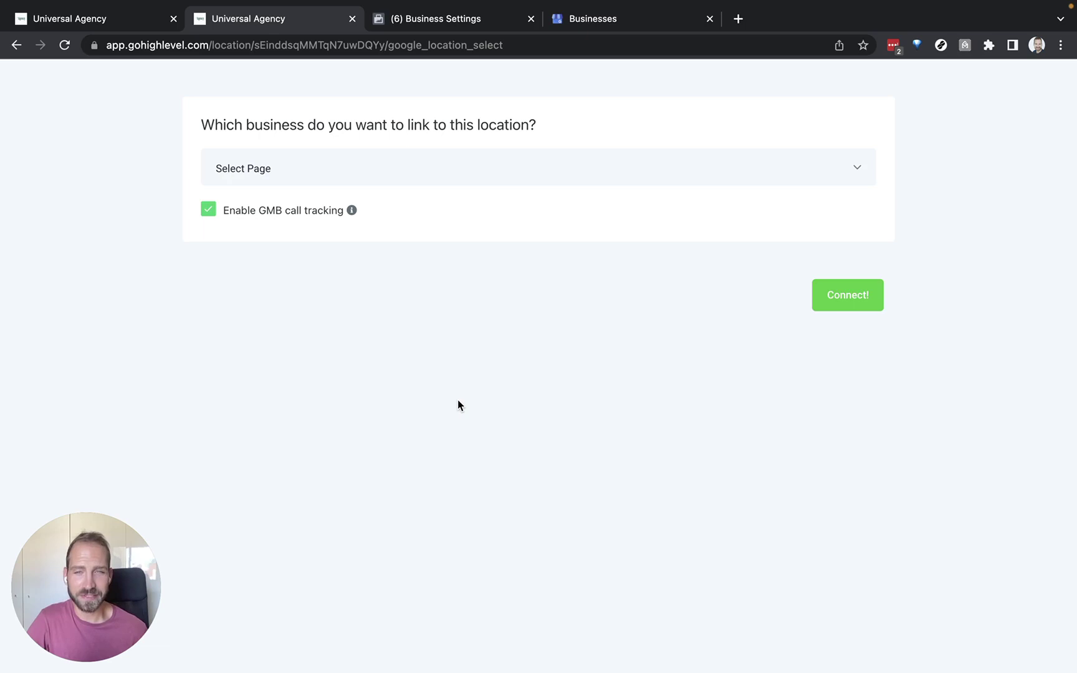
# Link the Leadsie Test Google business to this location
pyautogui.click(409, 169)
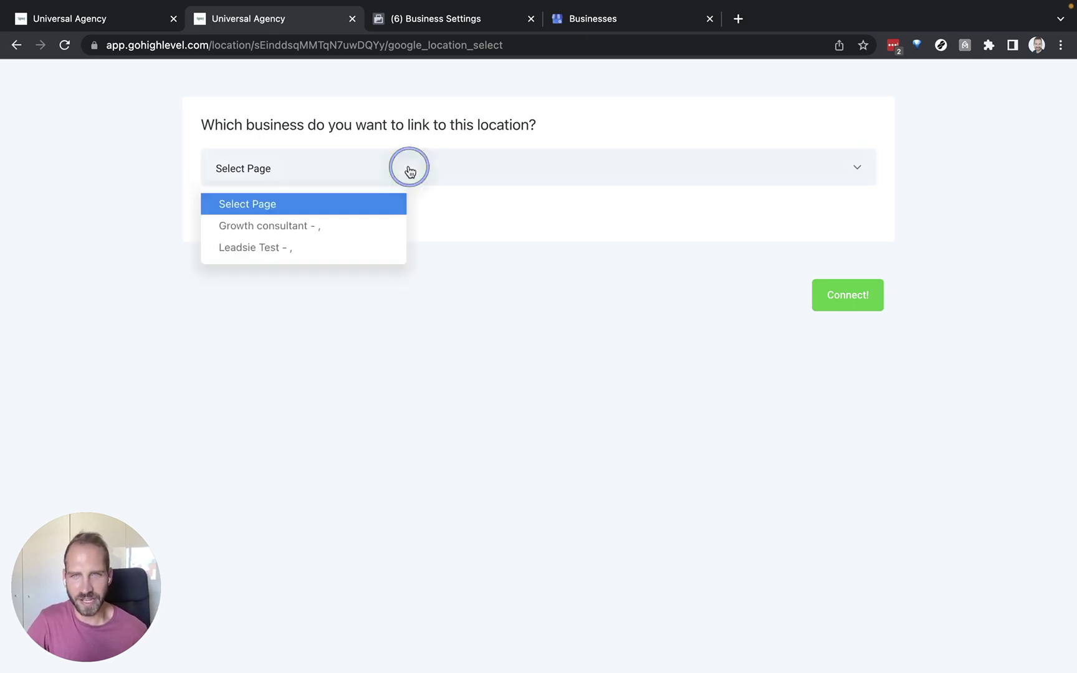
pyautogui.click(276, 247)
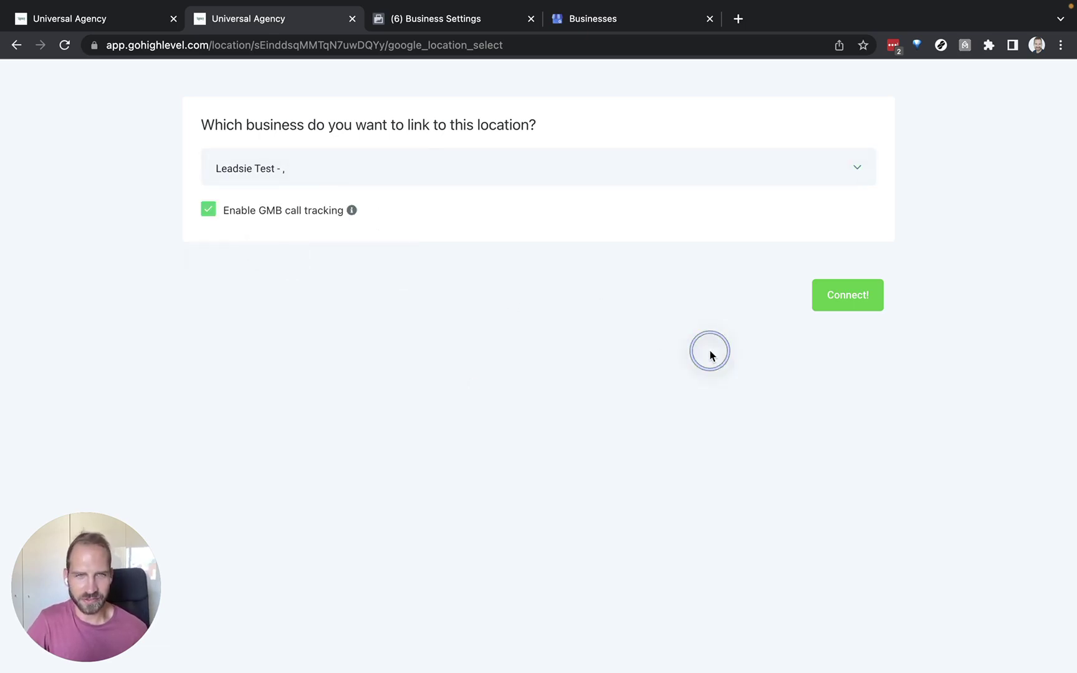
pyautogui.click(846, 305)
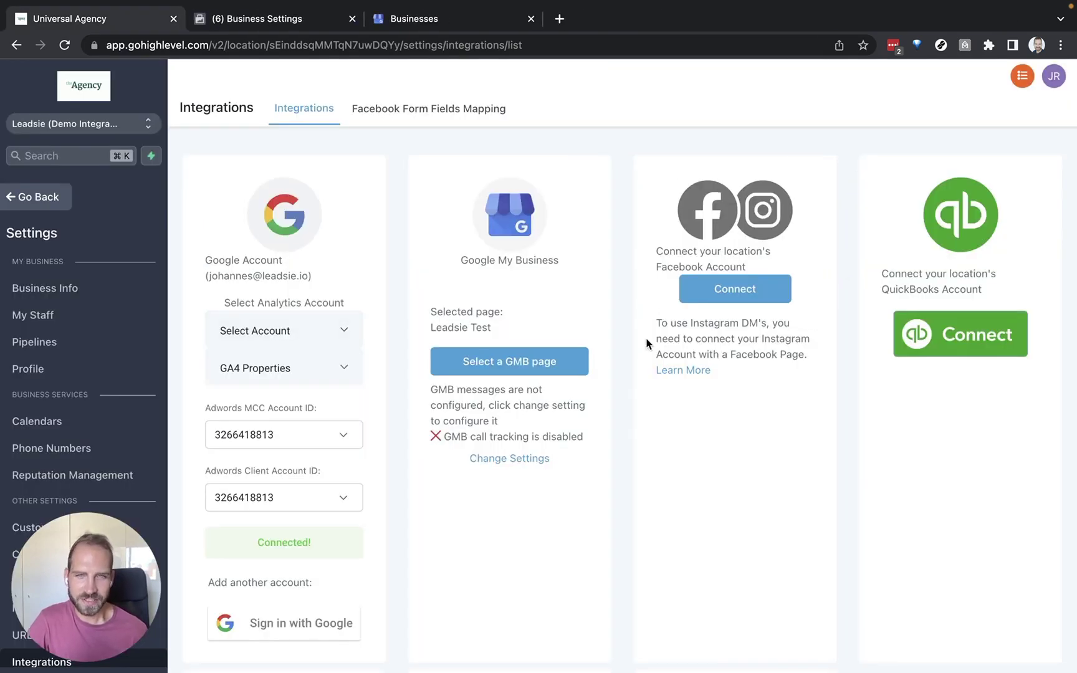
pyautogui.scroll(-1, 432, 252)
pyautogui.scroll(1, 434, 232)
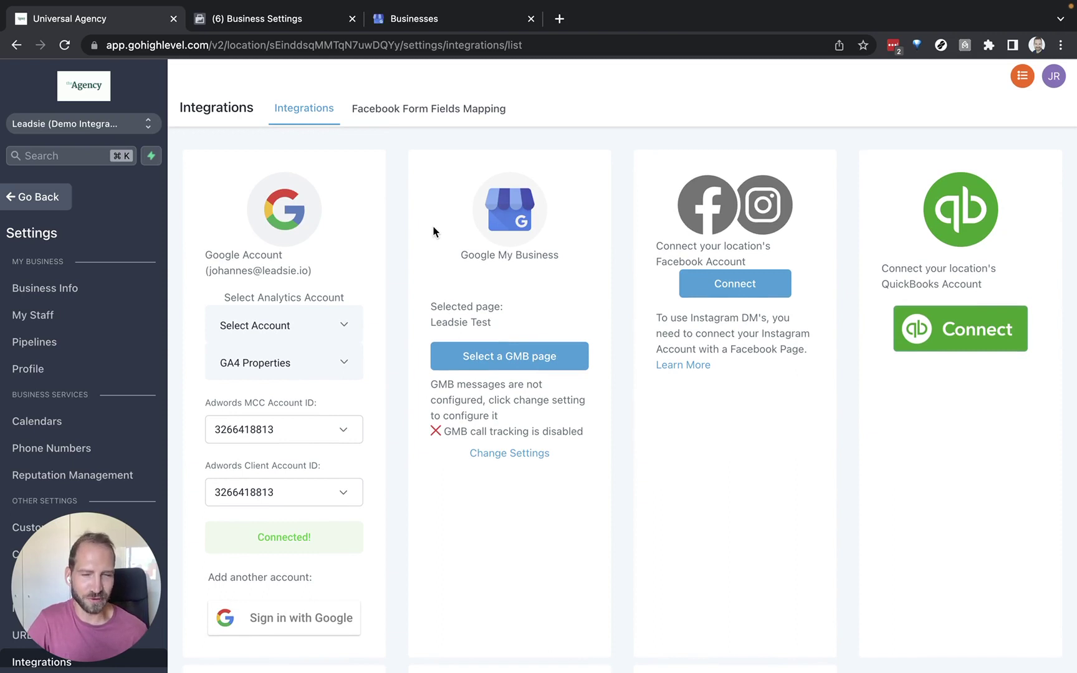
# Set the analytics account to Leadsie and the property to Leadsie.com Universal
pyautogui.click(328, 333)
pyautogui.click(271, 406)
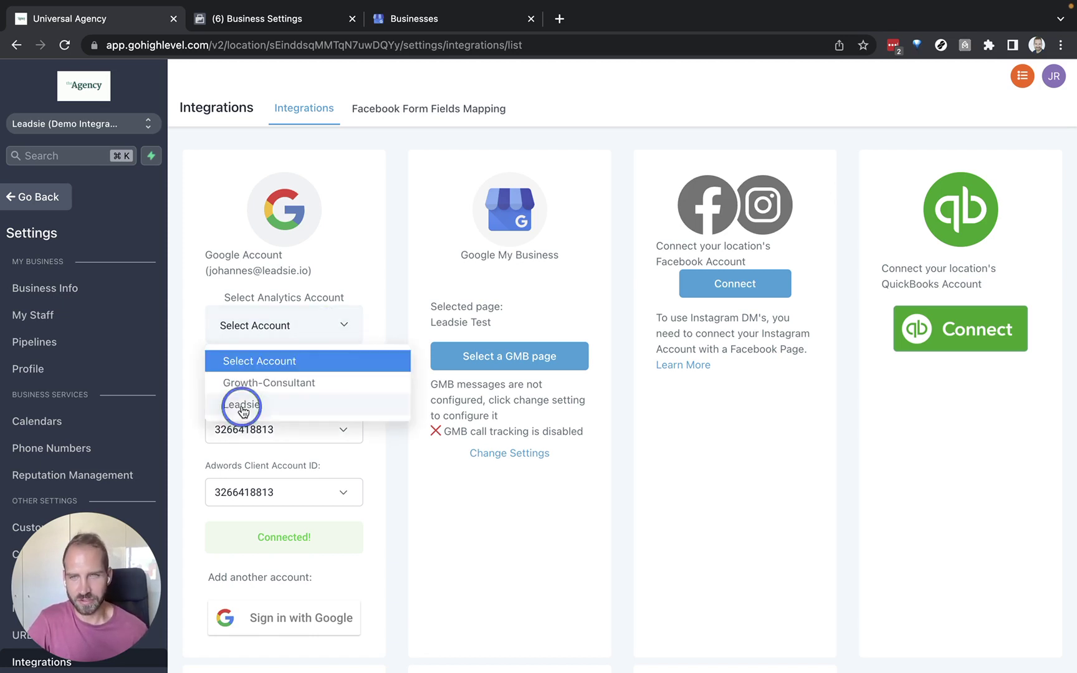
pyautogui.click(292, 362)
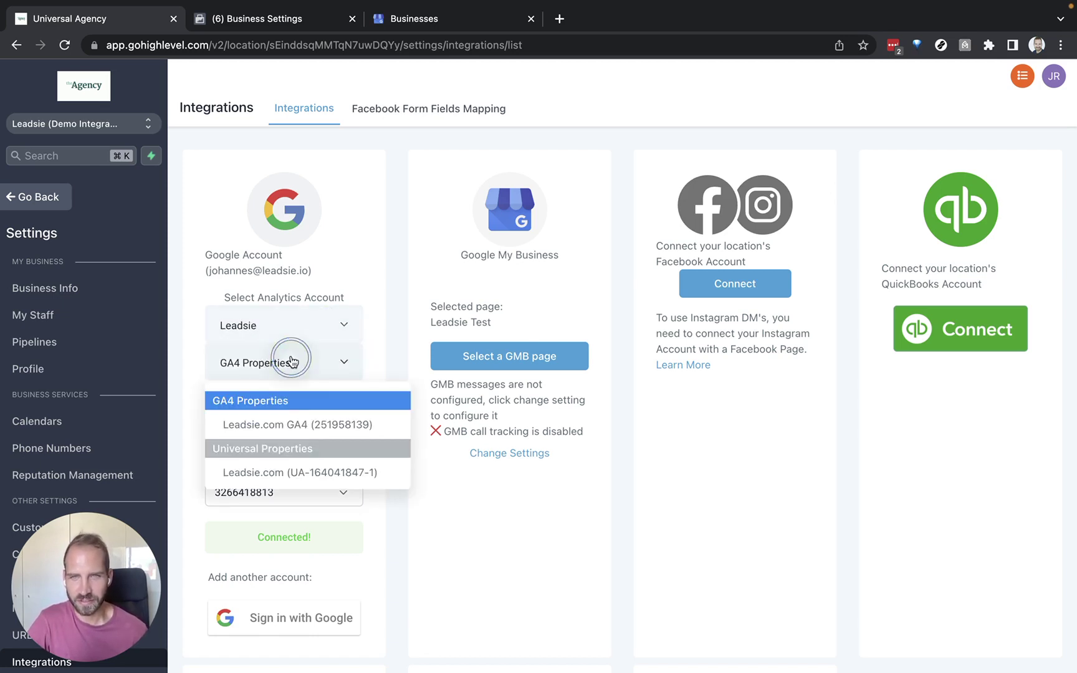
pyautogui.click(285, 472)
pyautogui.scroll(-1, 394, 404)
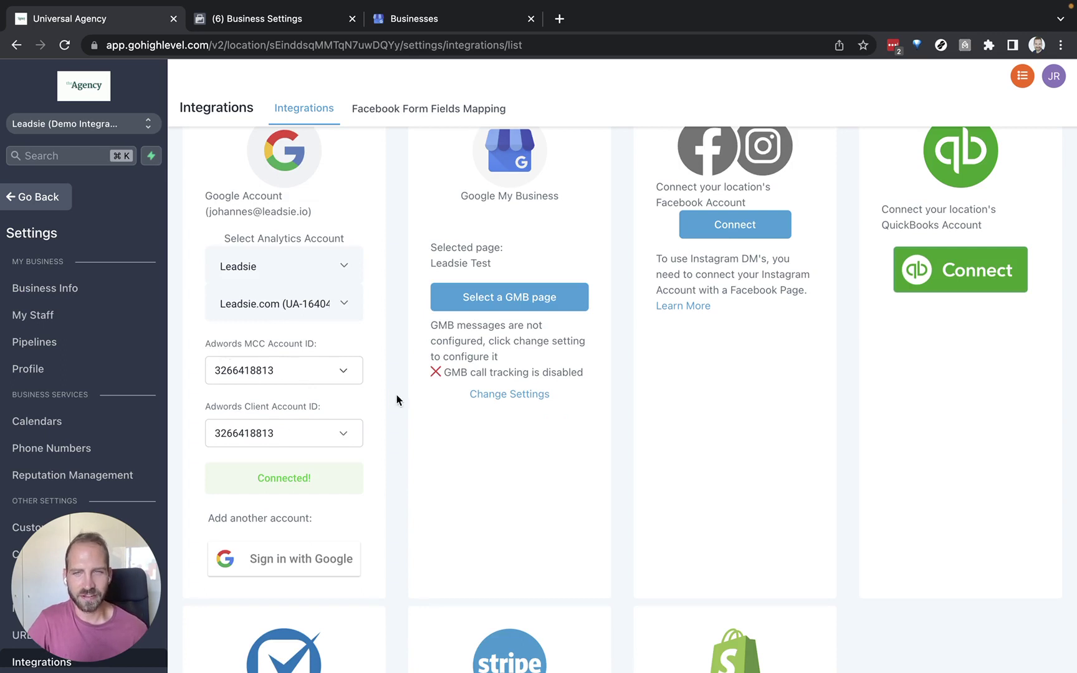
pyautogui.scroll(1, 399, 402)
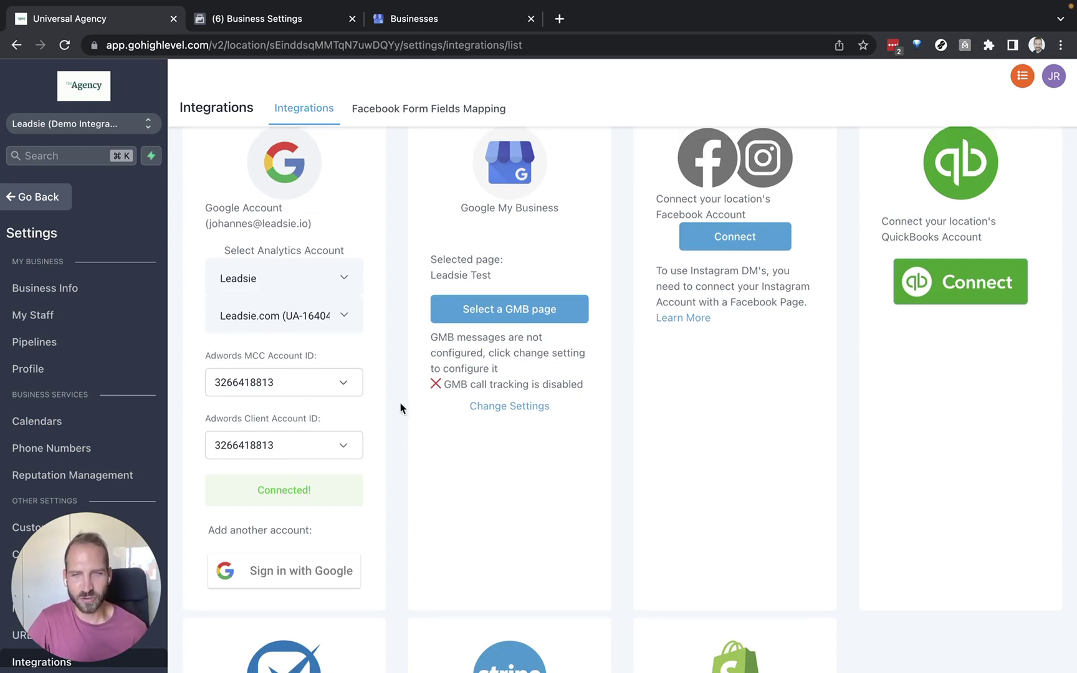
# Keep the existing Adwords client account ID
pyautogui.click(270, 444)
pyautogui.click(262, 447)
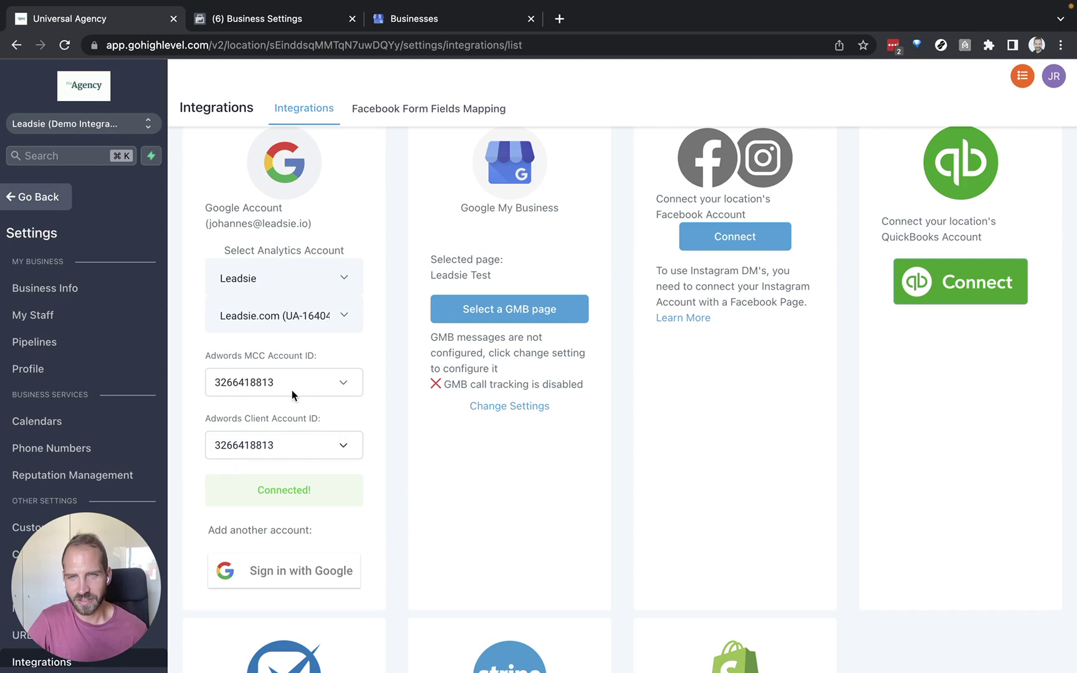
pyautogui.scroll(-1, 391, 432)
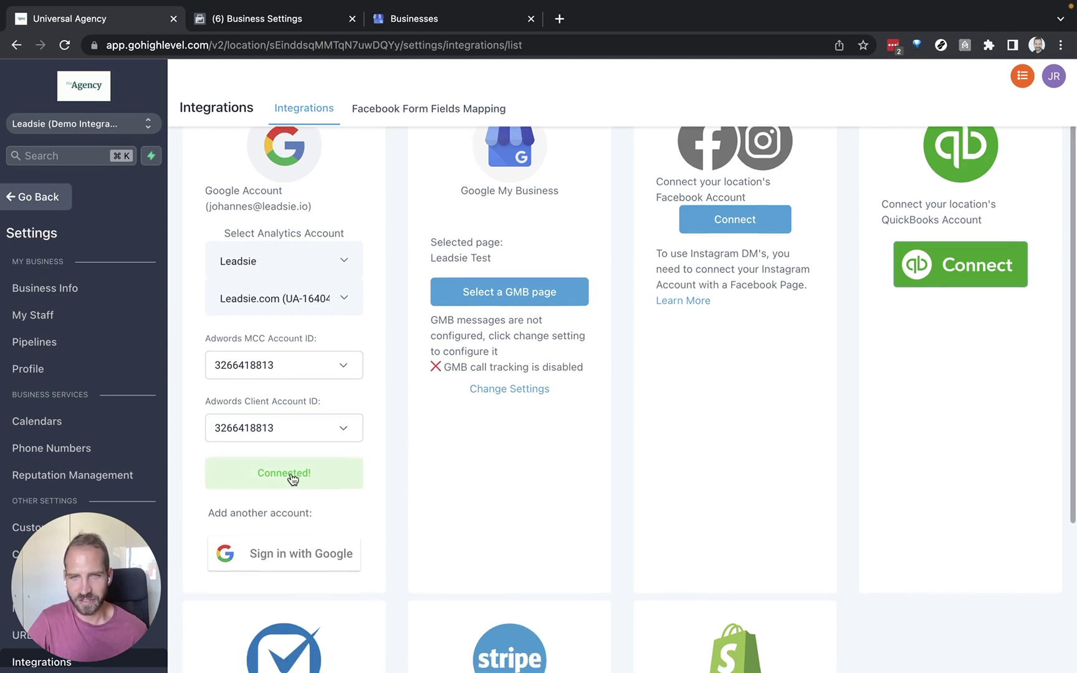
pyautogui.scroll(2, 359, 400)
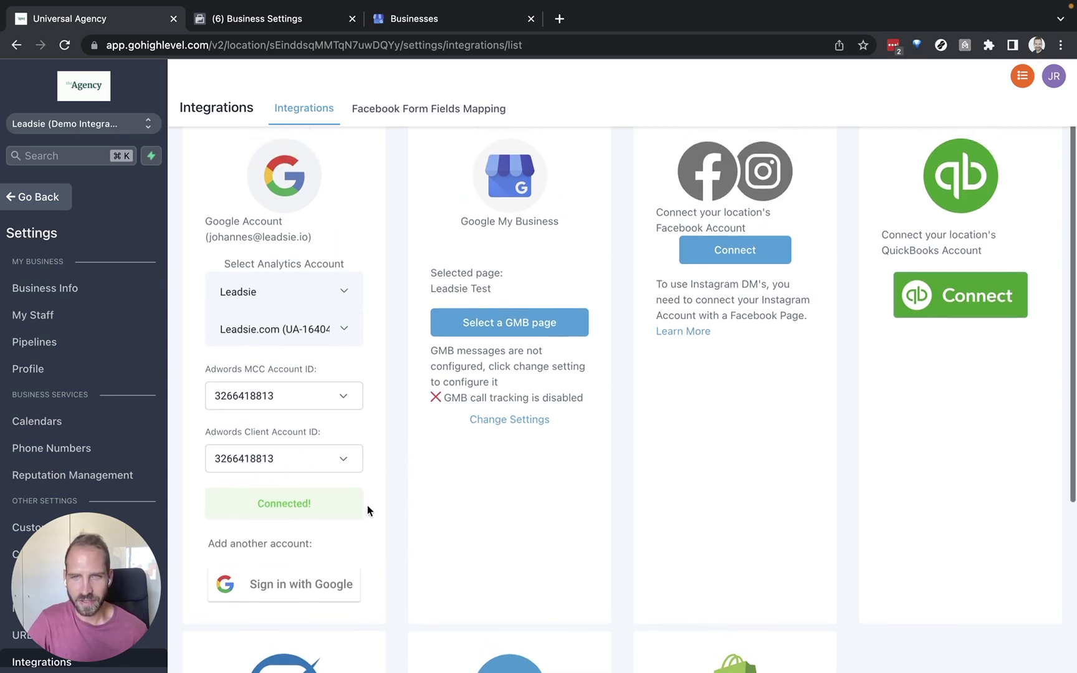
pyautogui.scroll(2, 440, 441)
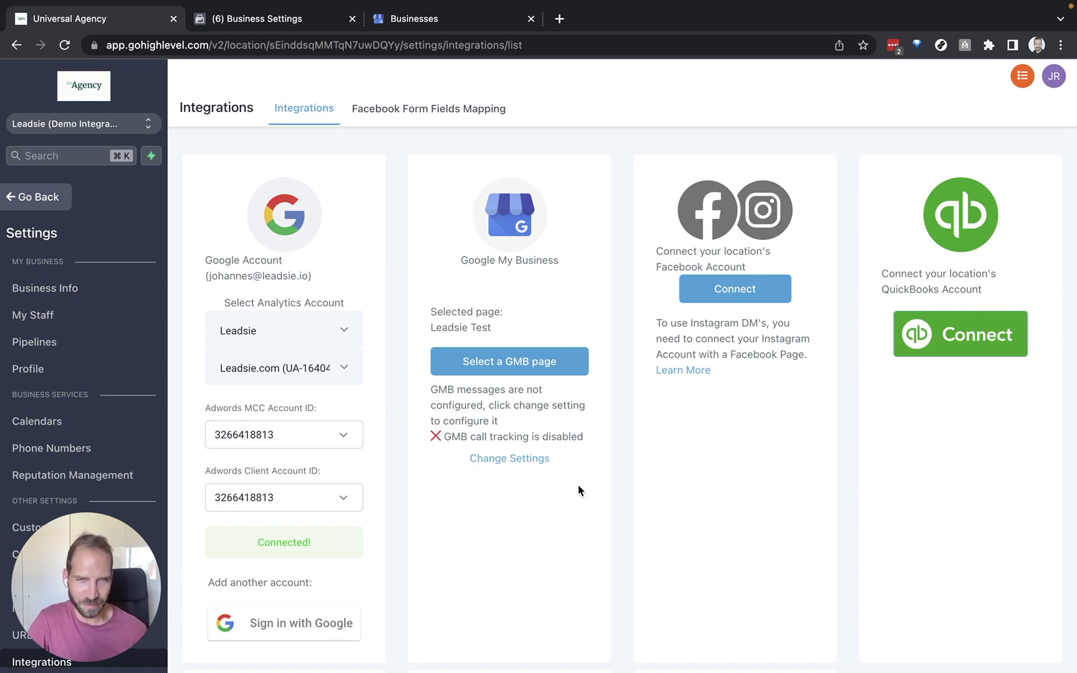
# Continue as the signed-in Facebook profile and select all Instagram Business accounts
pyautogui.click(734, 289)
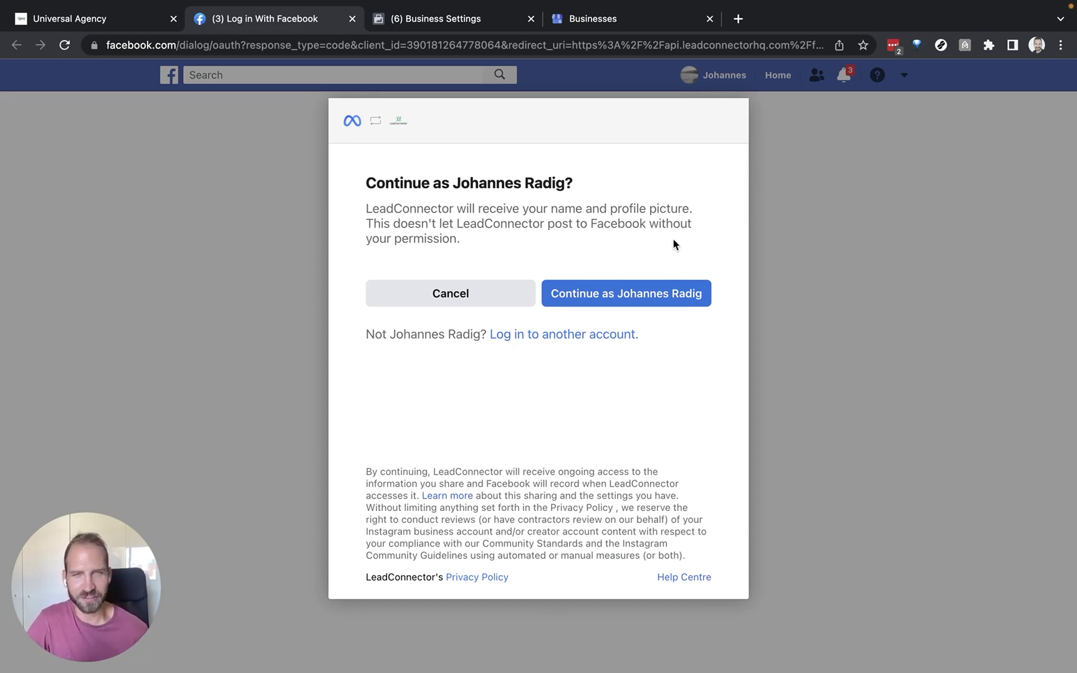
pyautogui.click(633, 296)
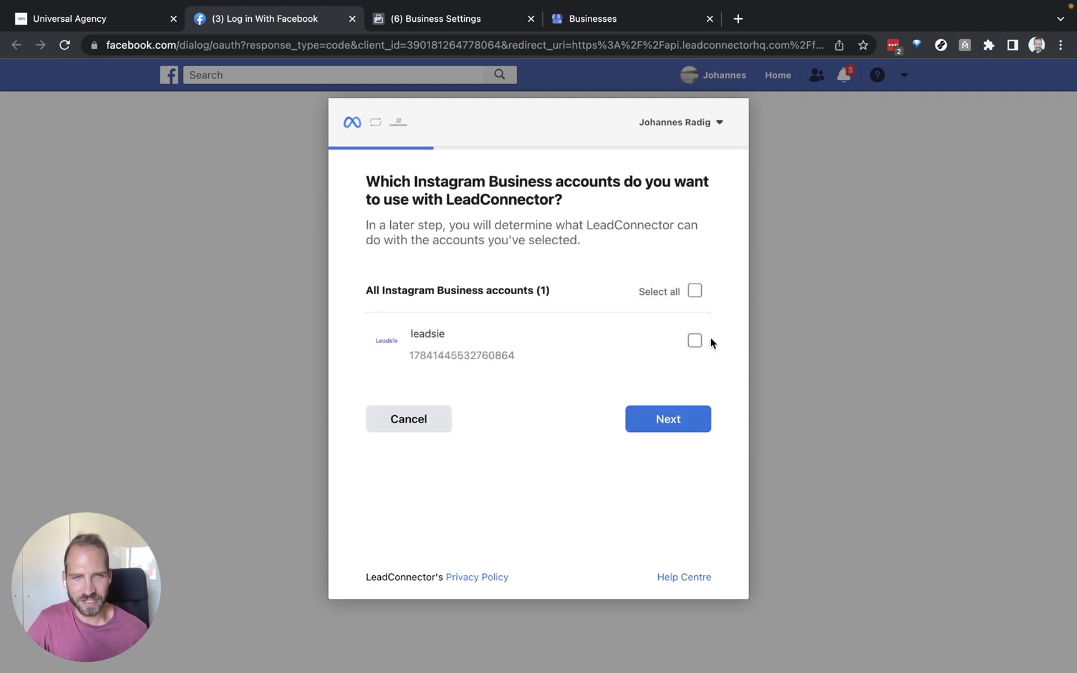
pyautogui.click(696, 293)
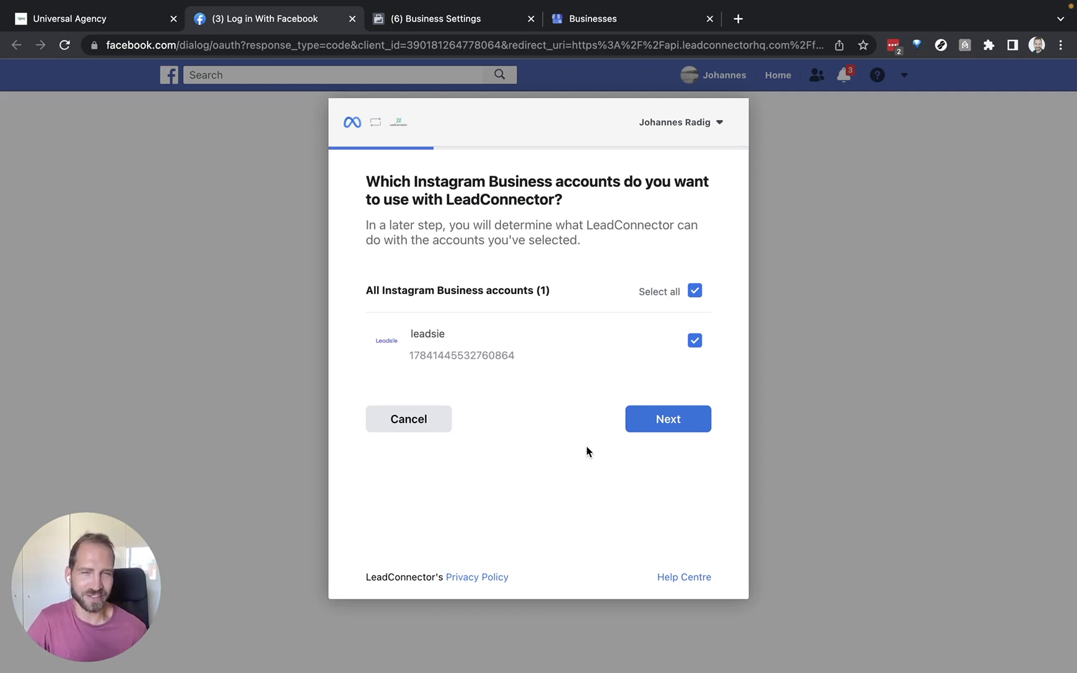
pyautogui.click(661, 424)
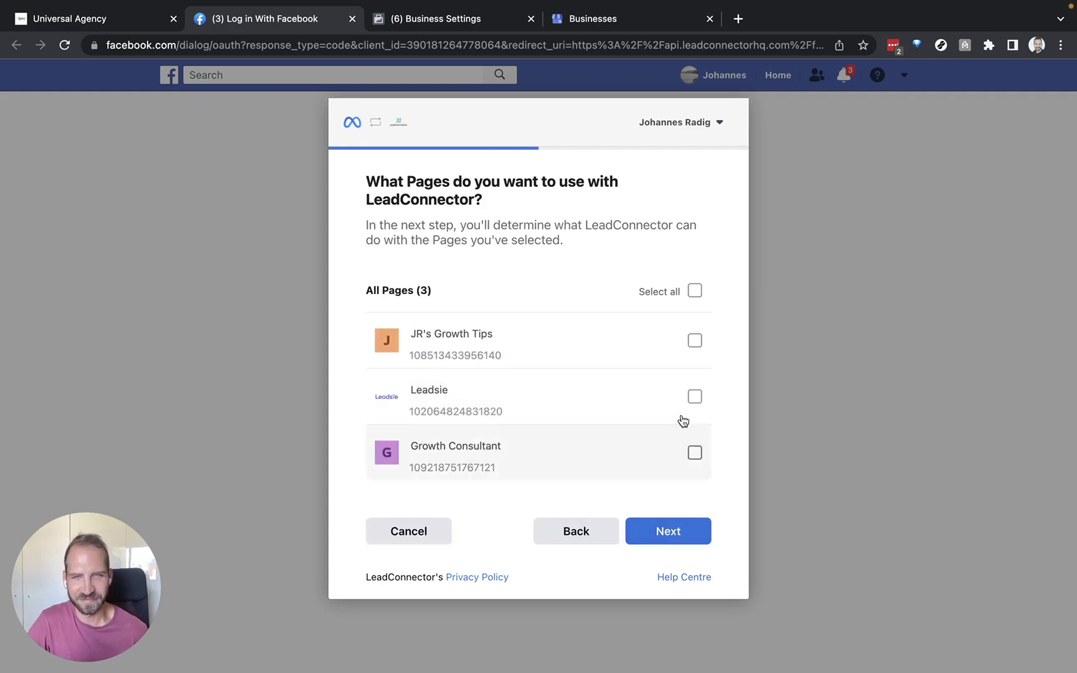
# Select all three Facebook Pages and finish granting LeadConnector's permissions
pyautogui.click(696, 293)
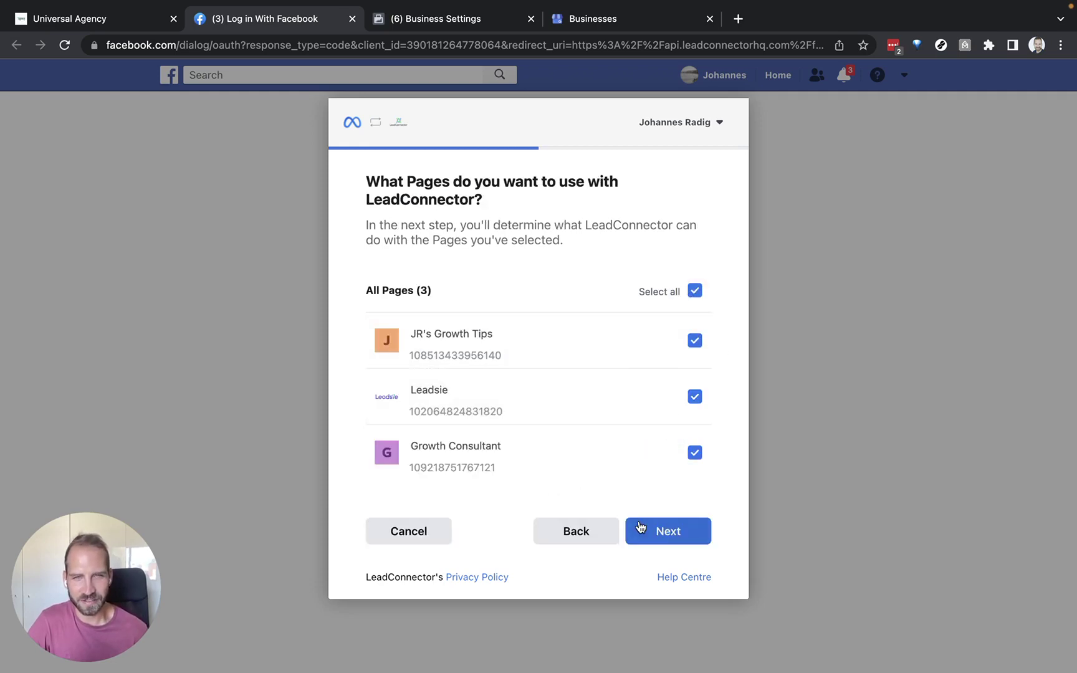
pyautogui.click(664, 533)
pyautogui.scroll(-5, 649, 390)
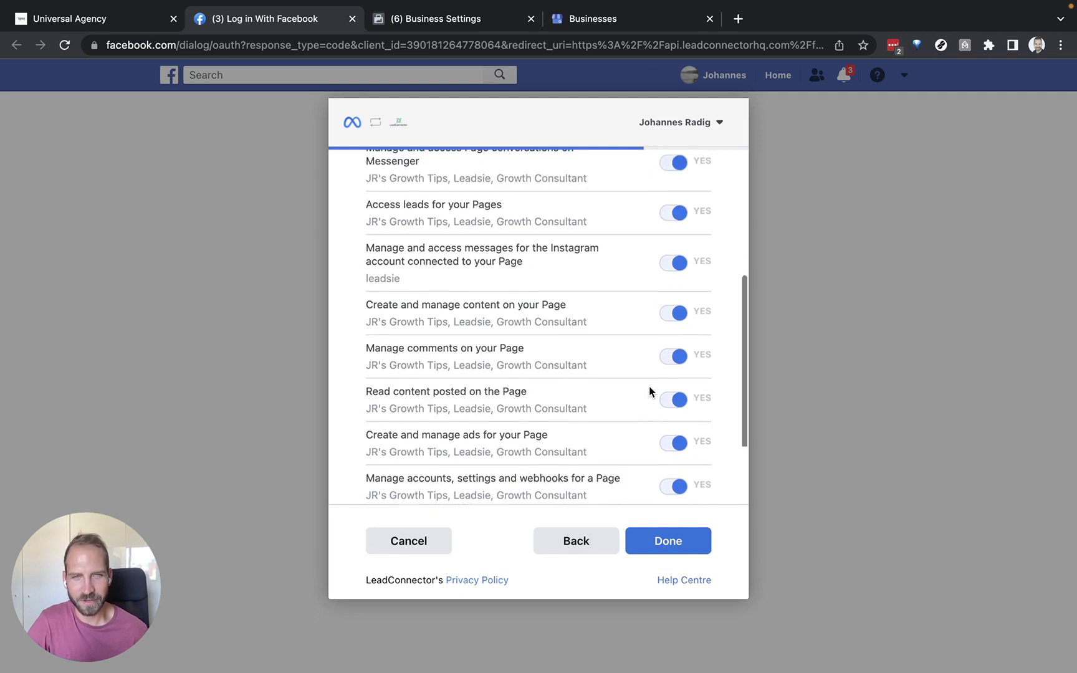
pyautogui.click(681, 544)
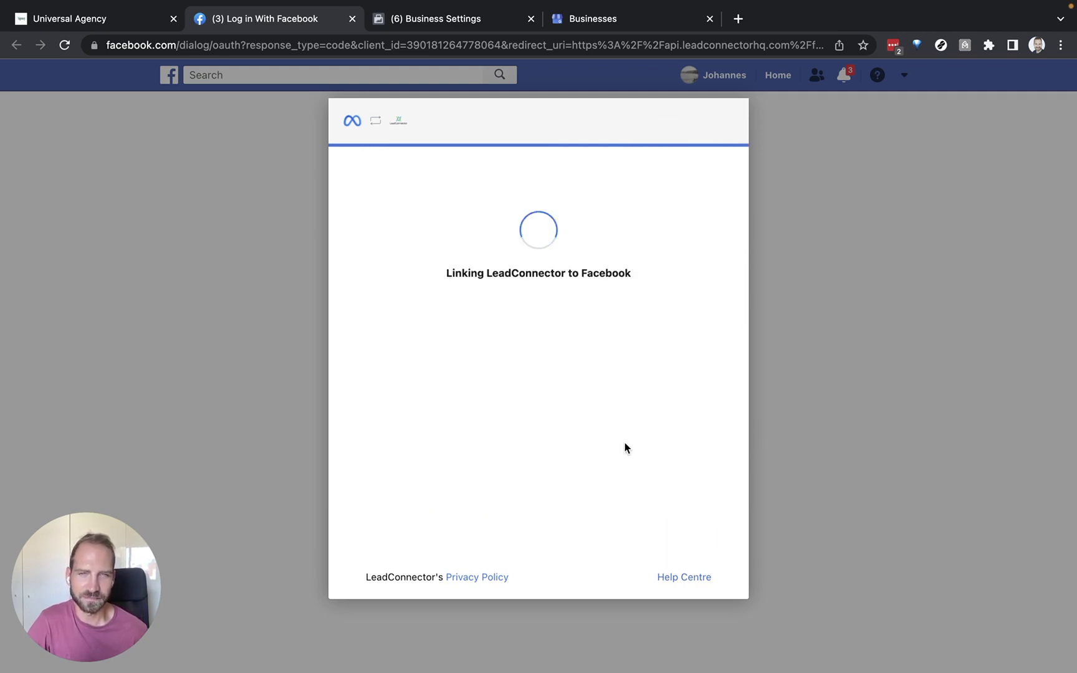
pyautogui.click(582, 320)
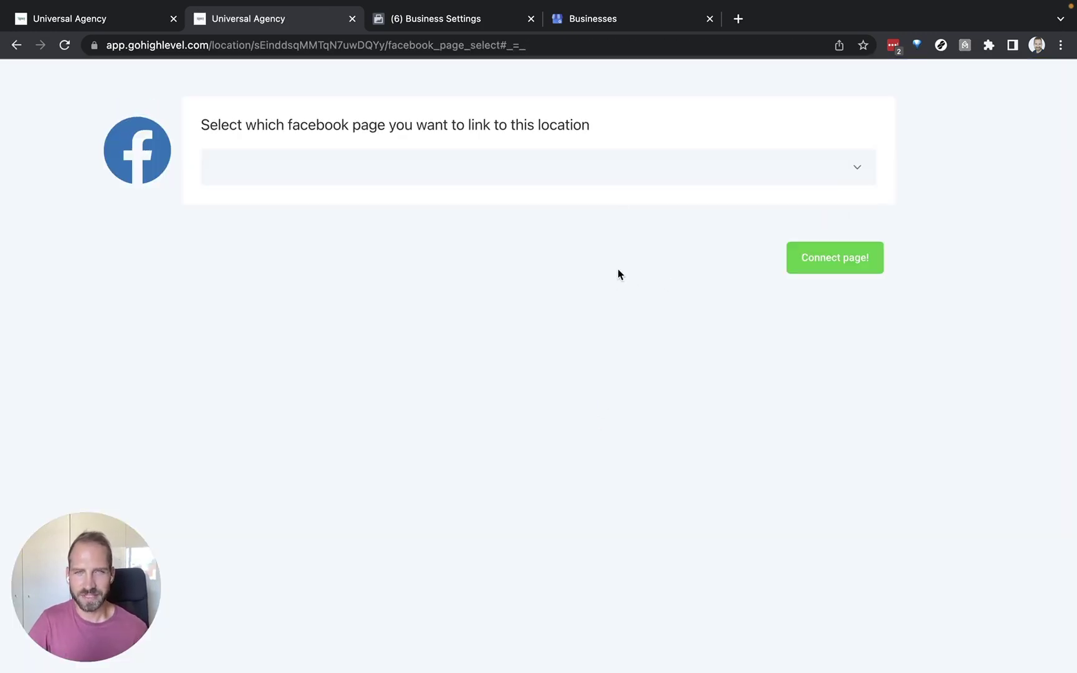
# Choose the Leadsie page and connect Facebook & Instagram for this location
pyautogui.click(594, 177)
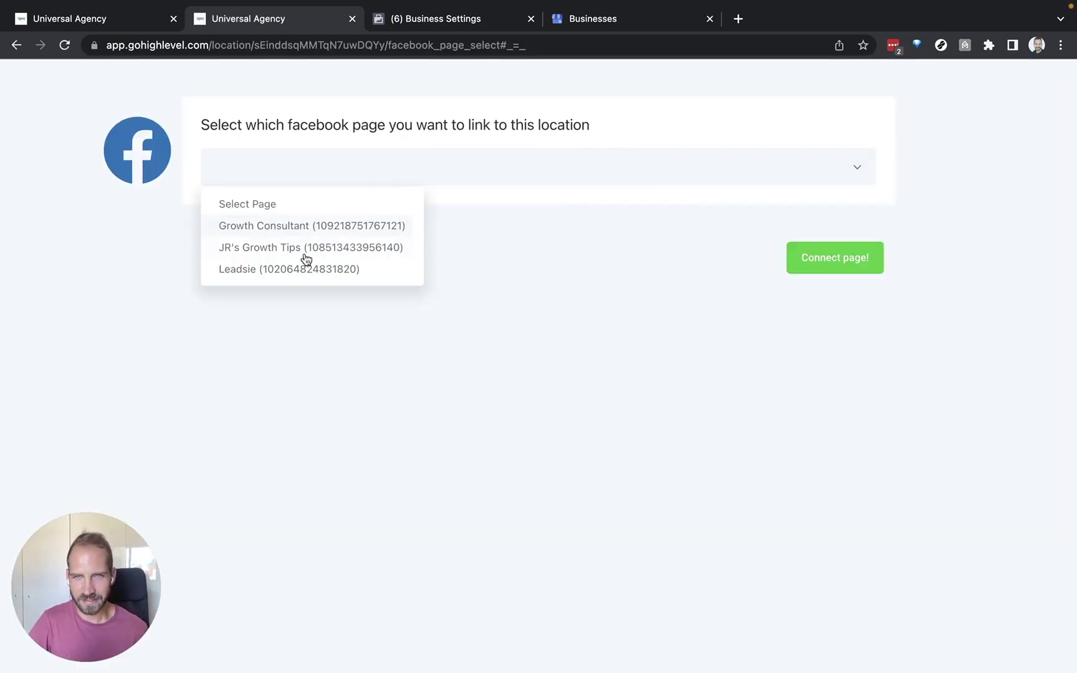
pyautogui.click(282, 268)
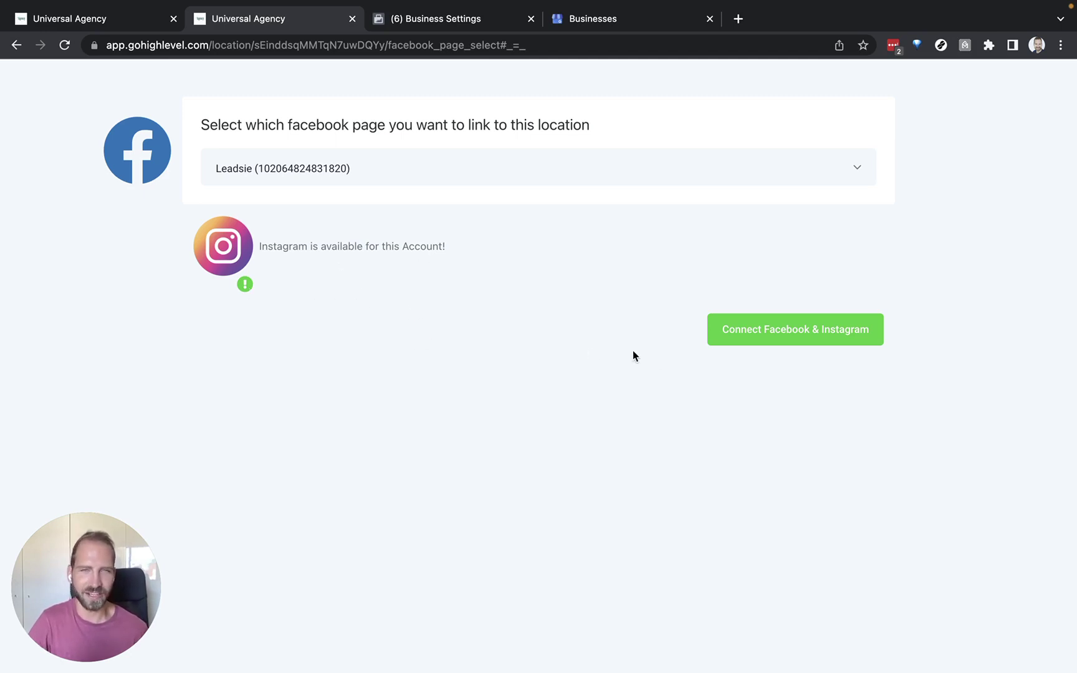
pyautogui.click(799, 336)
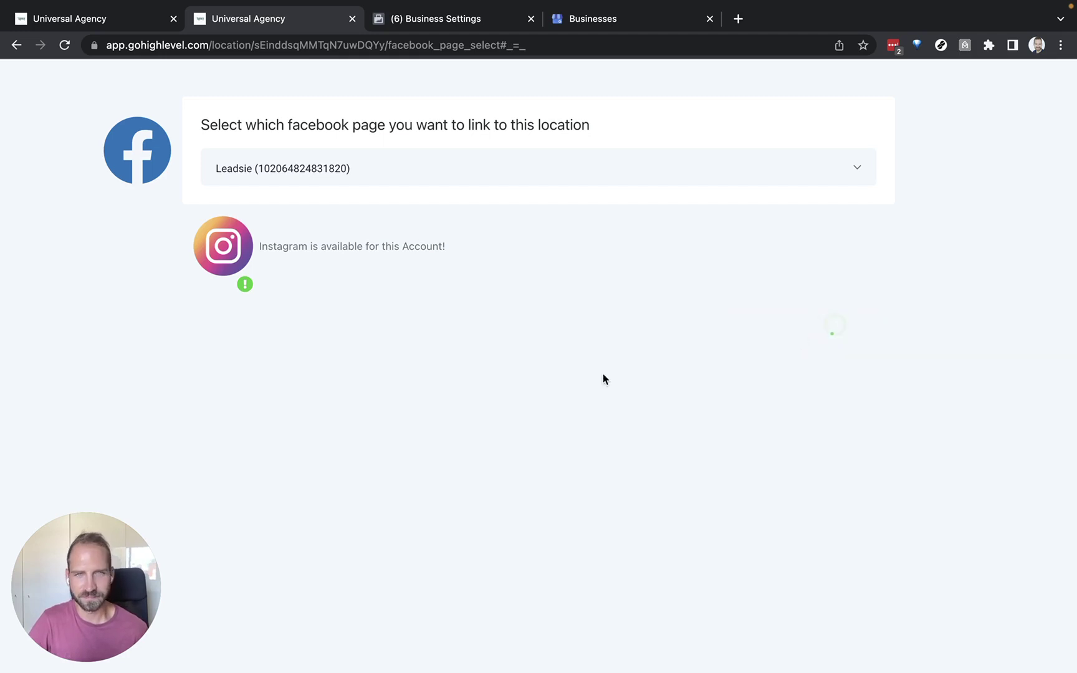